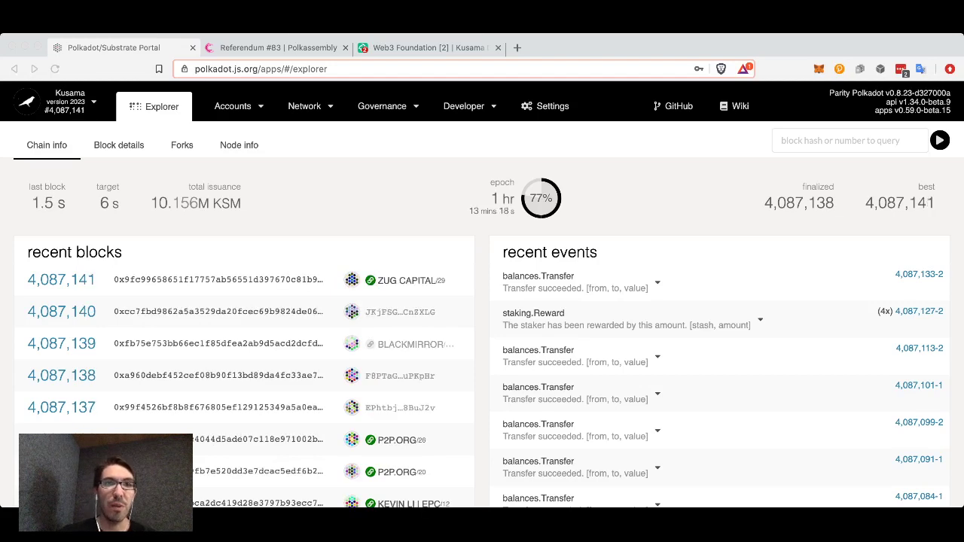
Step: Open the Democracy overview under Kusama governance and expand the details of referendum 83, staking.setValidatorCount
{"action": "key", "text": "super+Tab"}
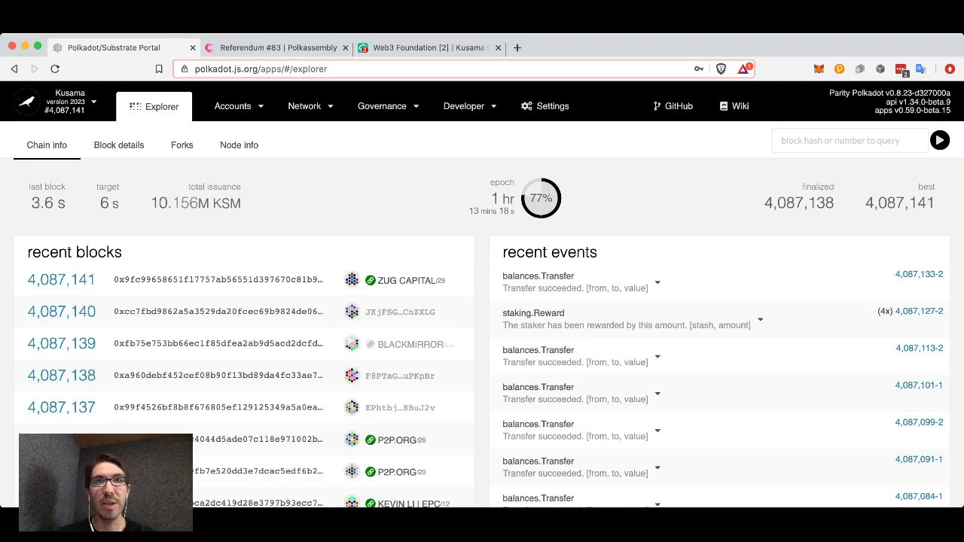
{"action": "mouse_move", "coordinate": [382, 113]}
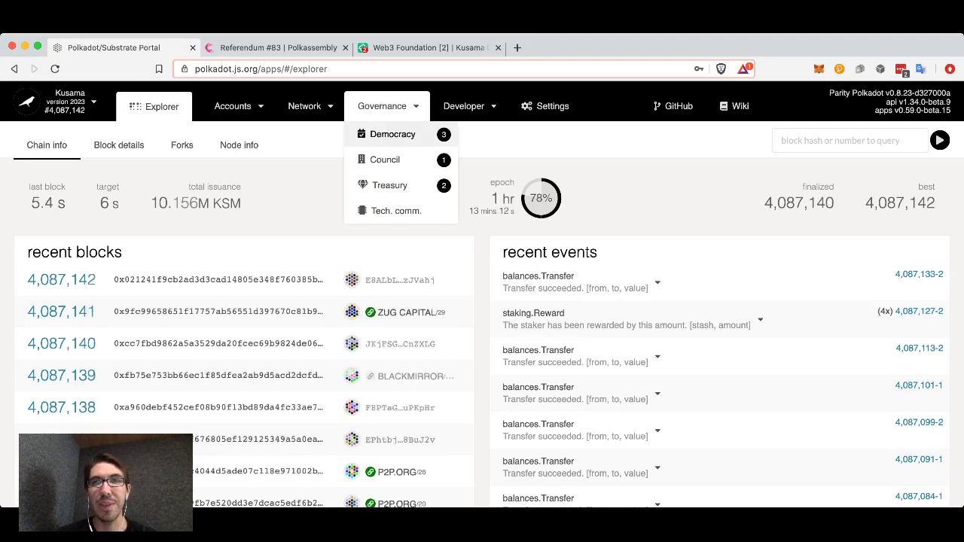
{"action": "left_click", "coordinate": [392, 134]}
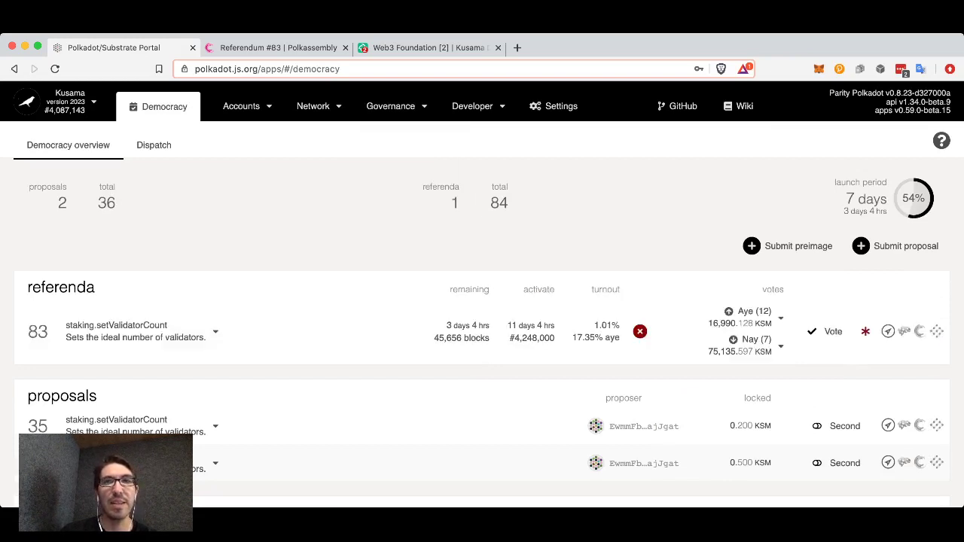
{"action": "scroll", "coordinate": [482, 288], "scroll_direction": "down", "scroll_amount": 2}
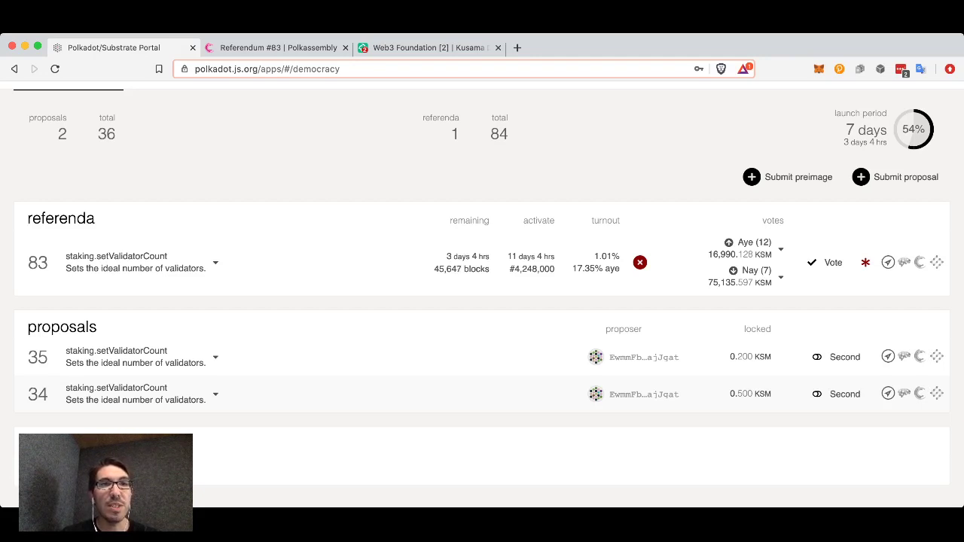
{"action": "left_click", "coordinate": [215, 262]}
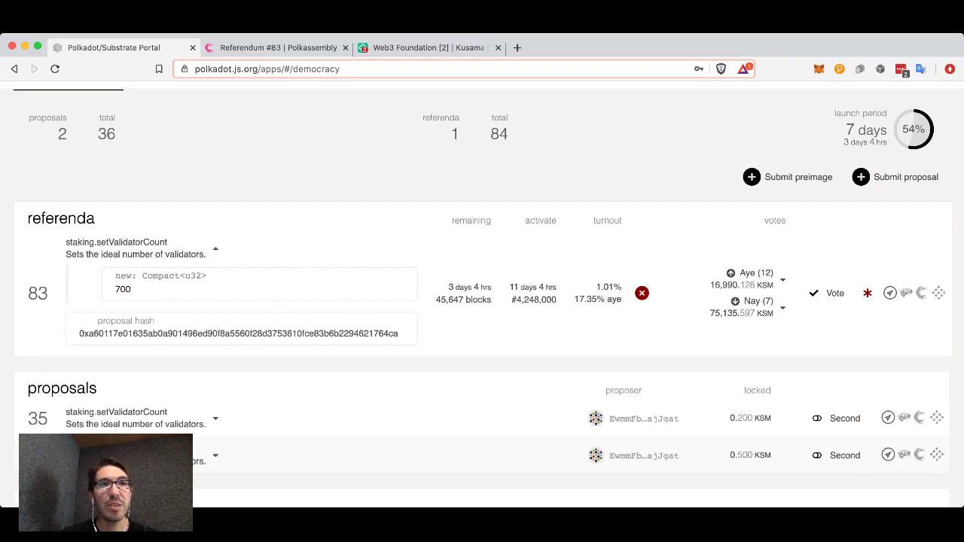
Step: Examine referendum 83's description, remaining time, activation time and block, turnout, aye share and pass/fail status
{"action": "left_click_drag", "start_coordinate": [66, 254], "coordinate": [205, 255]}
{"action": "left_click", "coordinate": [206, 256]}
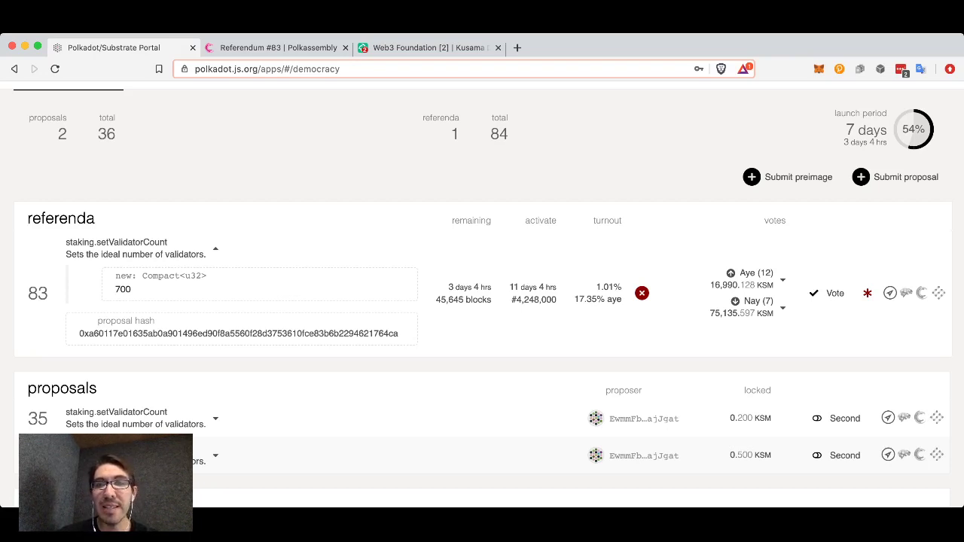
{"action": "left_click_drag", "start_coordinate": [452, 286], "coordinate": [27, 217]}
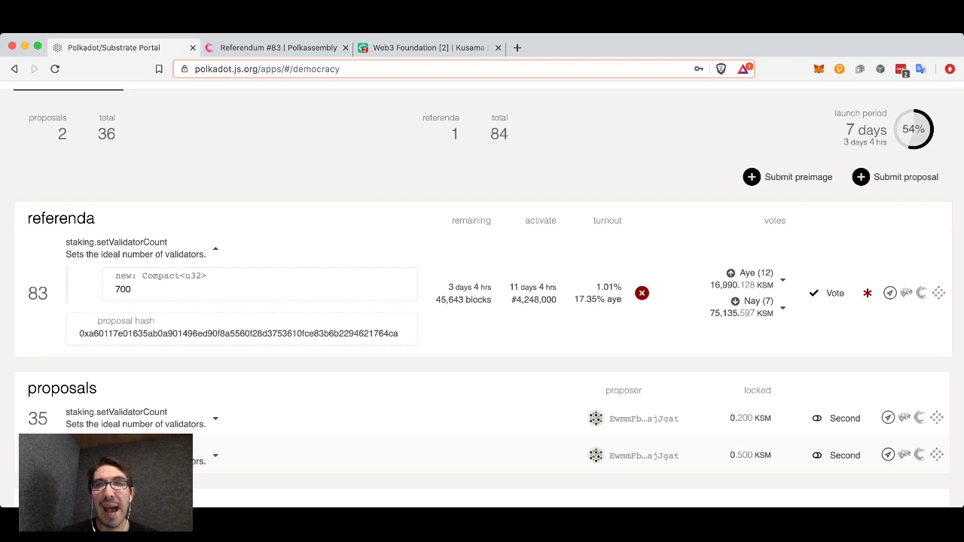
{"action": "left_click_drag", "start_coordinate": [509, 287], "coordinate": [27, 218]}
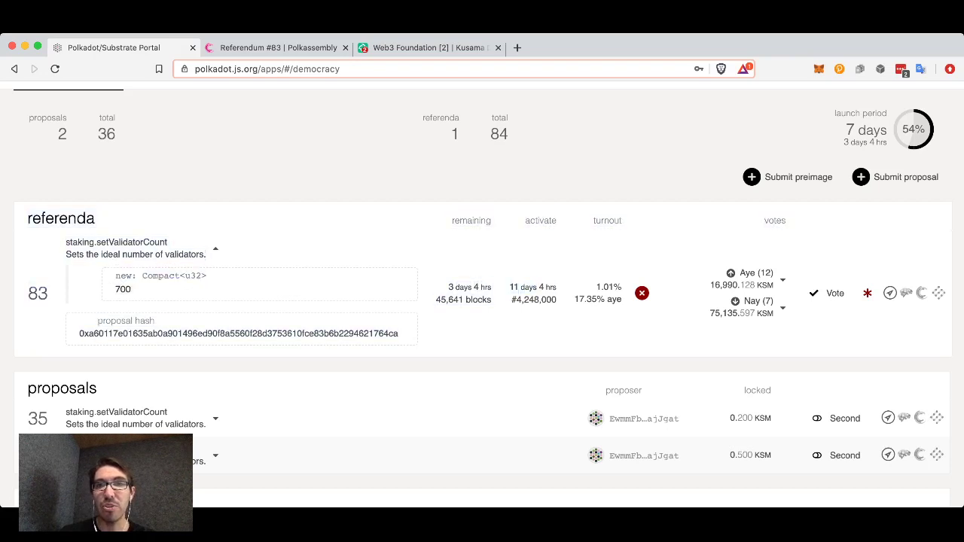
{"action": "left_click_drag", "start_coordinate": [511, 300], "coordinate": [557, 300]}
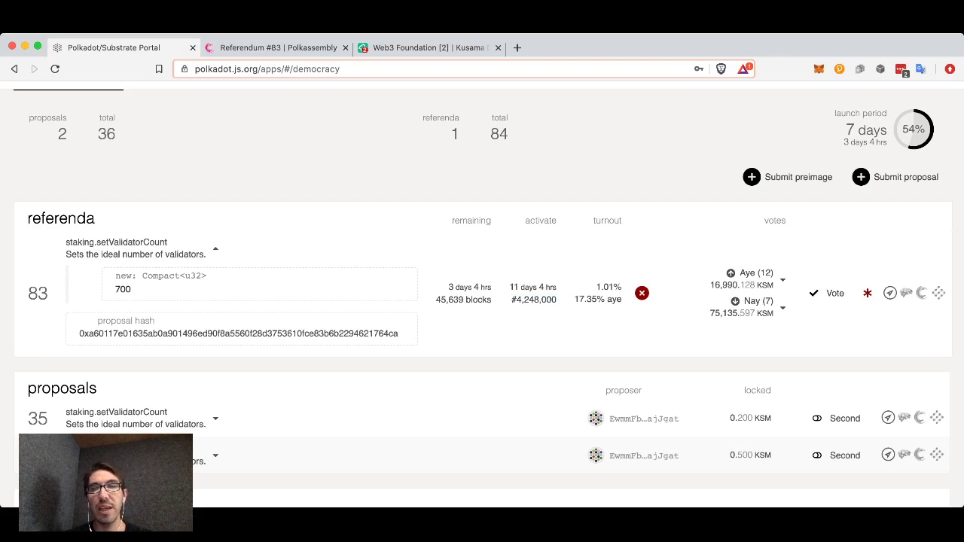
{"action": "left_click_drag", "start_coordinate": [596, 287], "coordinate": [612, 287]}
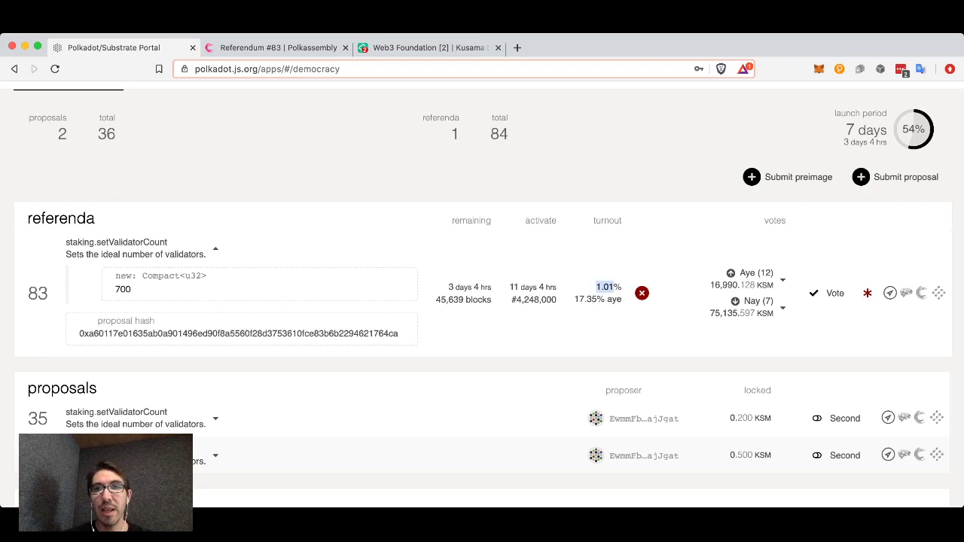
{"action": "left_click", "coordinate": [607, 287]}
{"action": "left_click_drag", "start_coordinate": [574, 299], "coordinate": [30, 219]}
{"action": "left_click", "coordinate": [30, 218]}
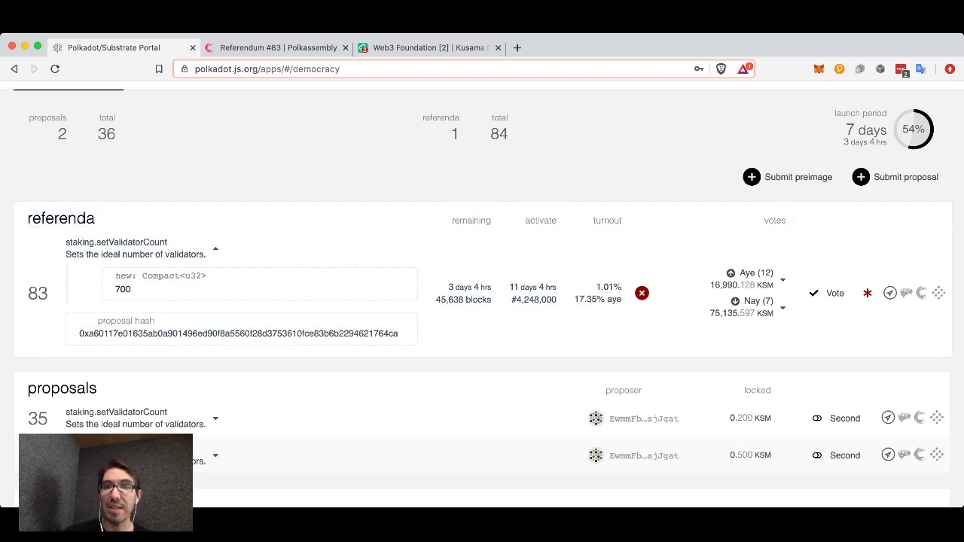
{"action": "mouse_move", "coordinate": [641, 293]}
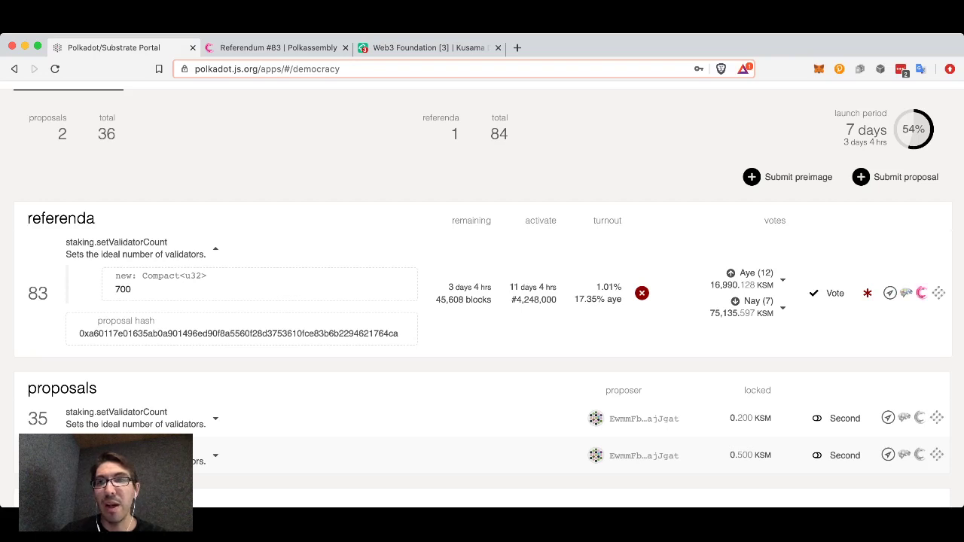
Step: Open referendum 83's page on Polkassembly and review its description, on-chain info and voting progress
{"action": "left_click", "coordinate": [921, 293]}
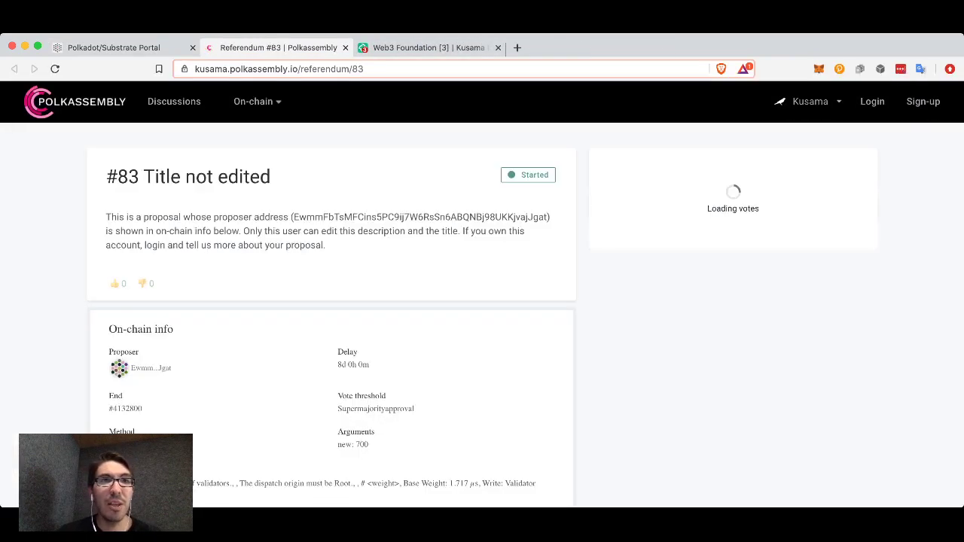
{"action": "scroll", "coordinate": [482, 294], "scroll_direction": "down", "scroll_amount": 3}
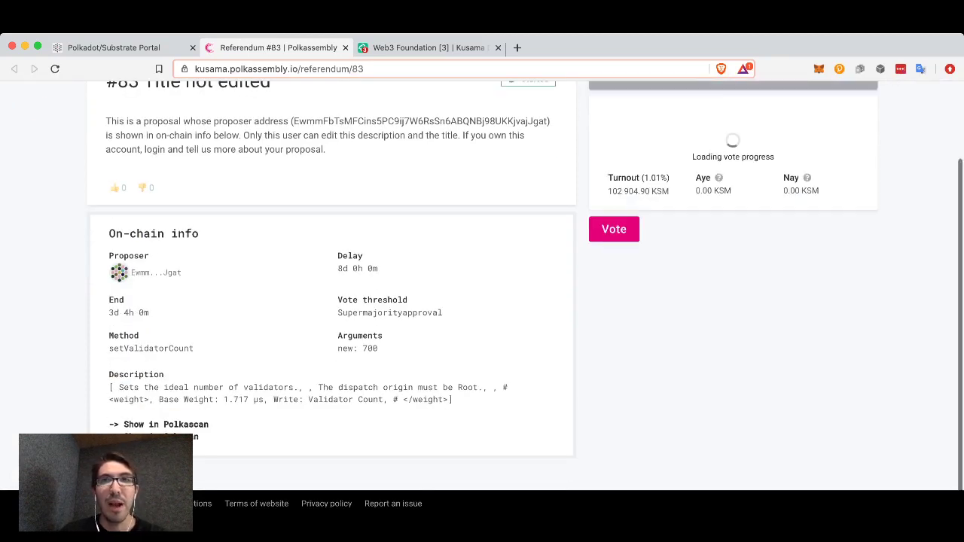
{"action": "scroll", "coordinate": [482, 294], "scroll_direction": "up", "scroll_amount": 1}
{"action": "scroll", "coordinate": [482, 294], "scroll_direction": "down", "scroll_amount": 1}
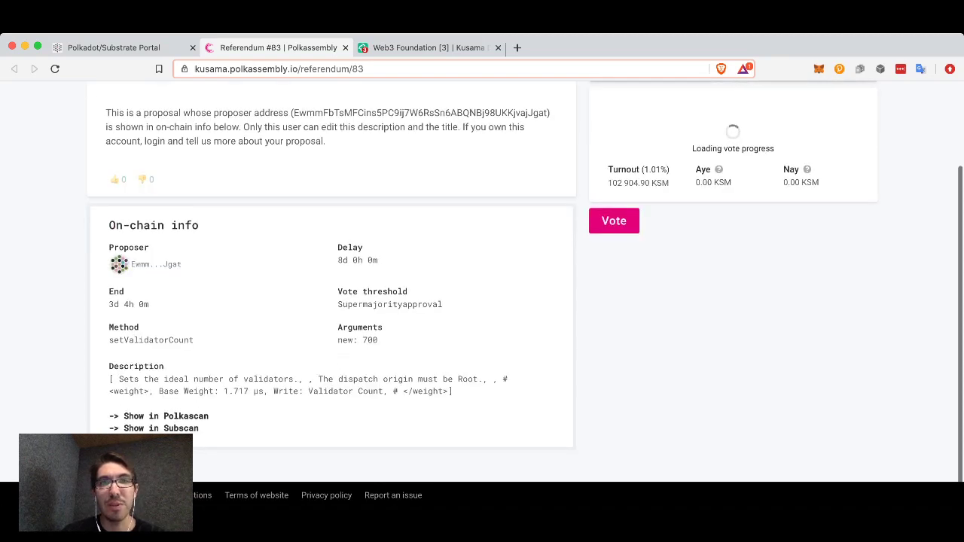
{"action": "scroll", "coordinate": [482, 294], "scroll_direction": "up", "scroll_amount": 1}
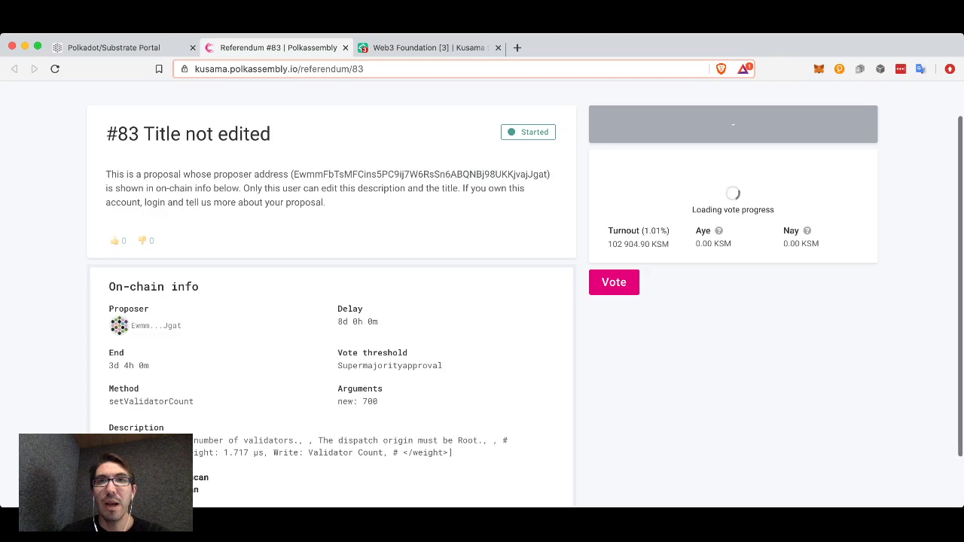
{"action": "scroll", "coordinate": [482, 294], "scroll_direction": "down", "scroll_amount": 1}
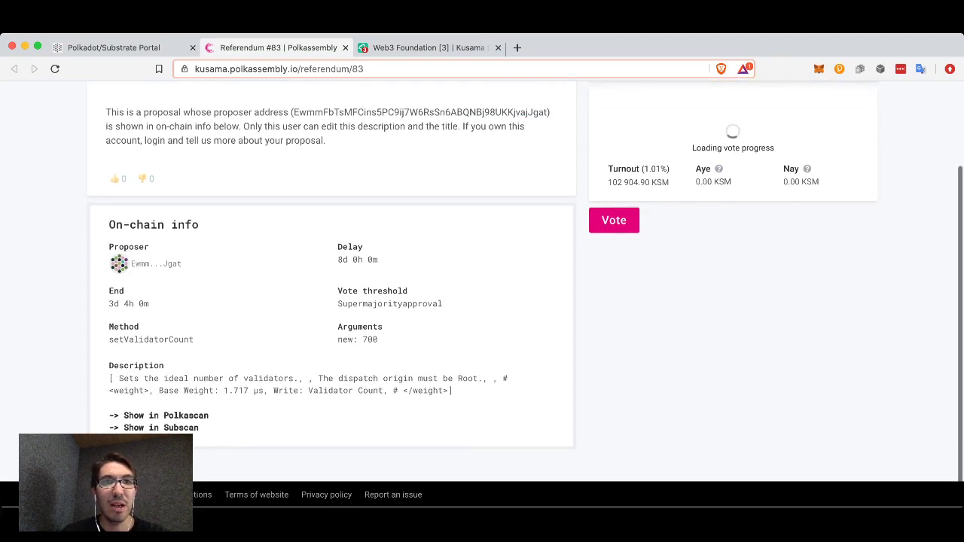
{"action": "scroll", "coordinate": [482, 294], "scroll_direction": "up", "scroll_amount": 1}
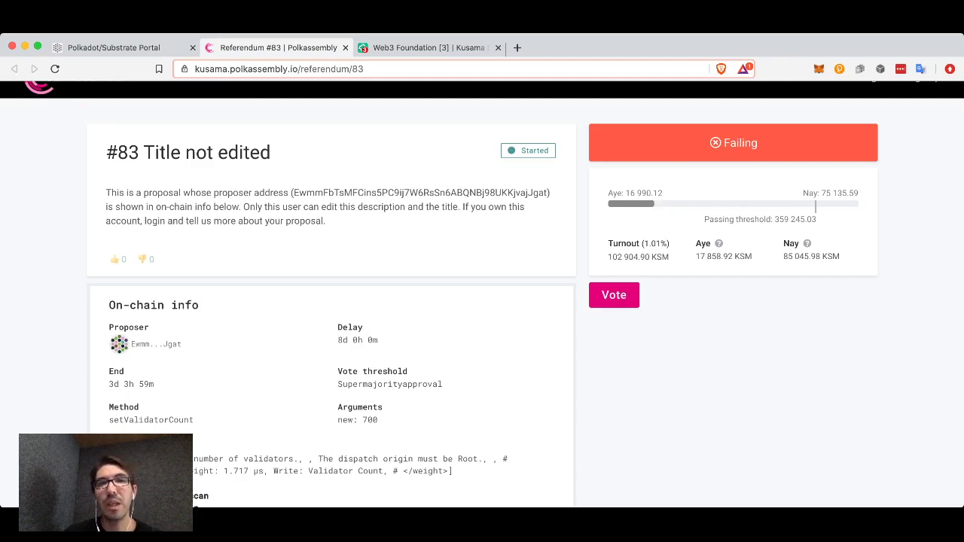
Step: Switch to the Riot chat and check the Kusama Direction room and its web address
{"action": "left_click", "coordinate": [410, 47]}
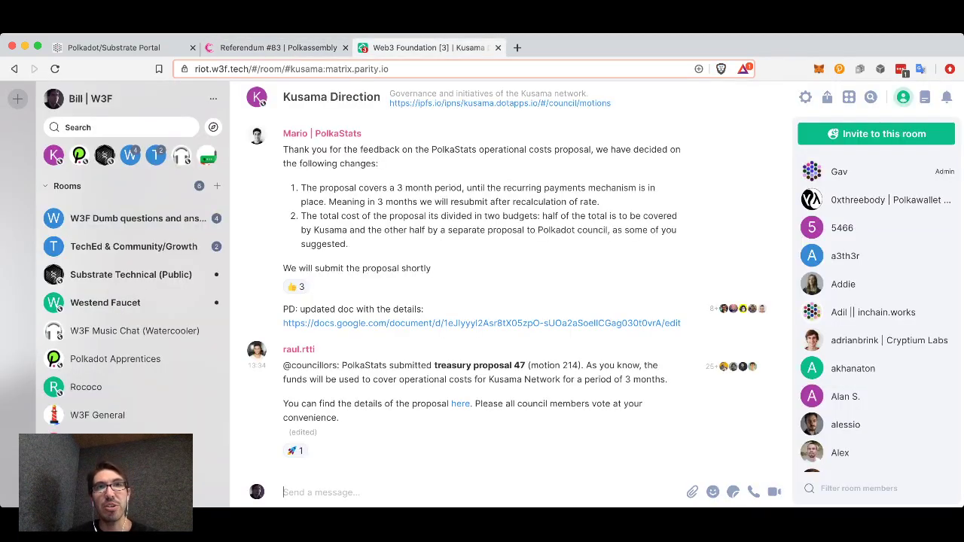
{"action": "key", "text": "super+l"}
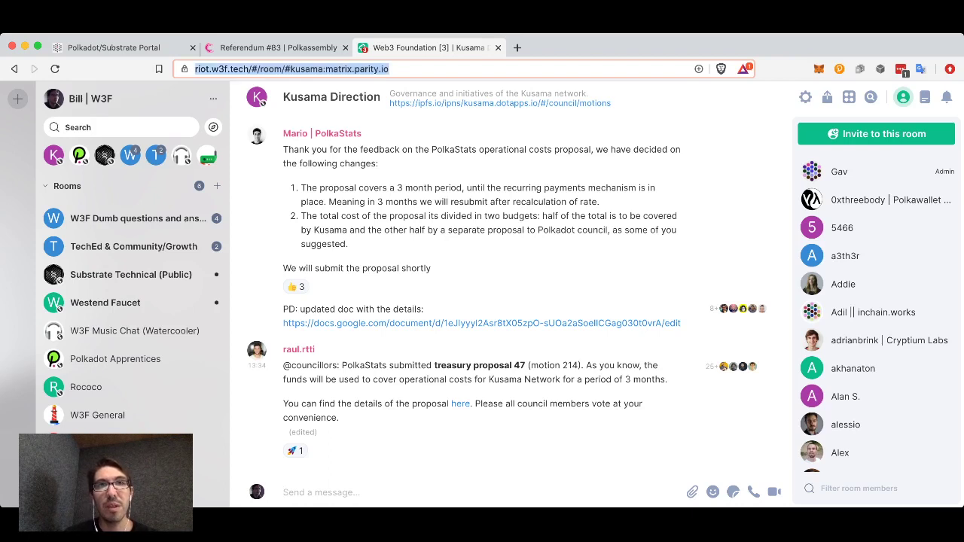
{"action": "key", "text": "Right"}
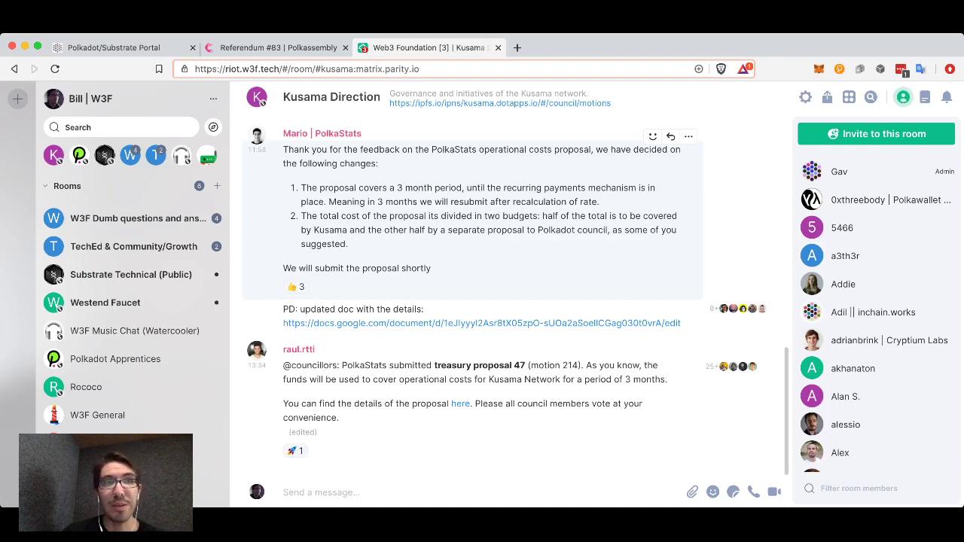
Step: Return to the Polkadot/Substrate Portal, start a vote on referendum 83 and choose the demo account as the voting account
{"action": "left_click", "coordinate": [113, 47]}
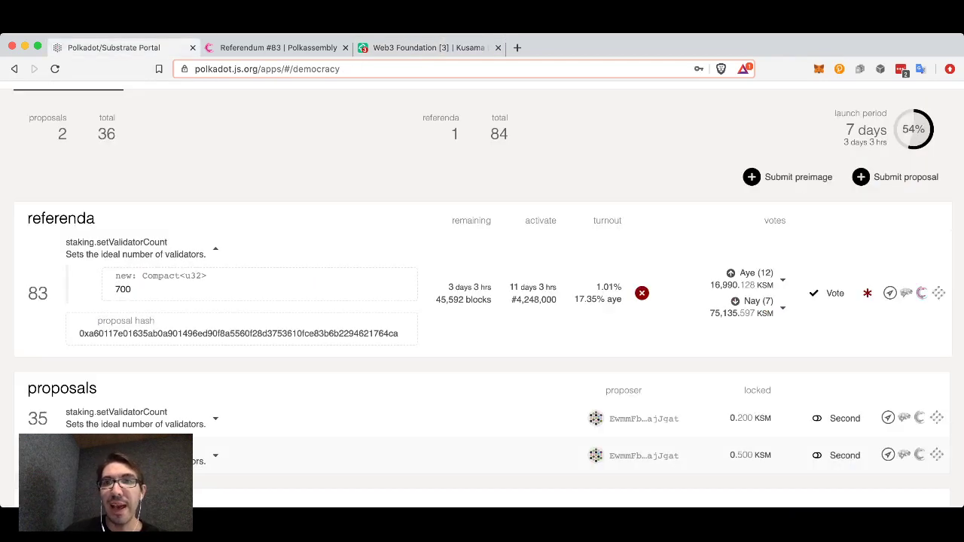
{"action": "left_click", "coordinate": [829, 294]}
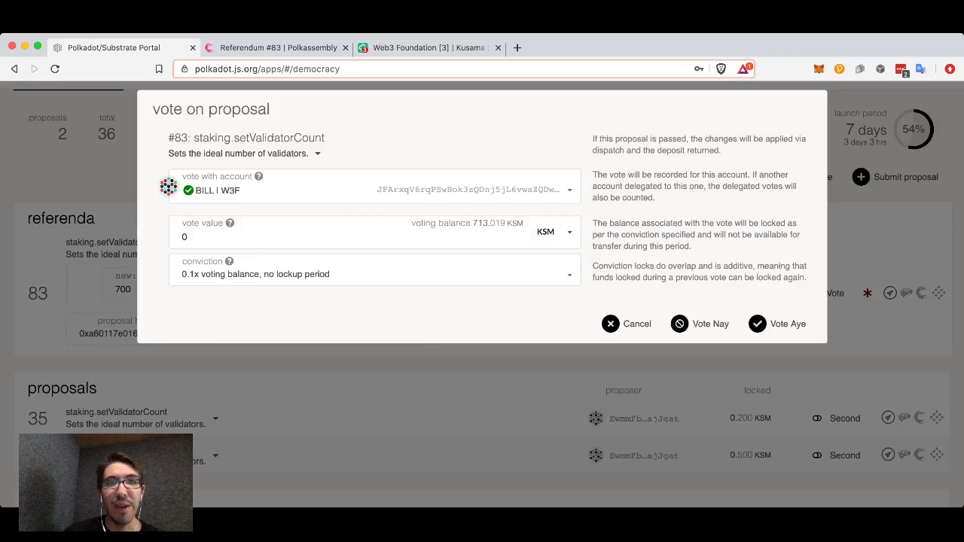
{"action": "left_click", "coordinate": [183, 190]}
{"action": "key", "text": "Up"}
{"action": "key", "text": "Up"}
{"action": "key", "text": "Up"}
{"action": "key", "text": "Up"}
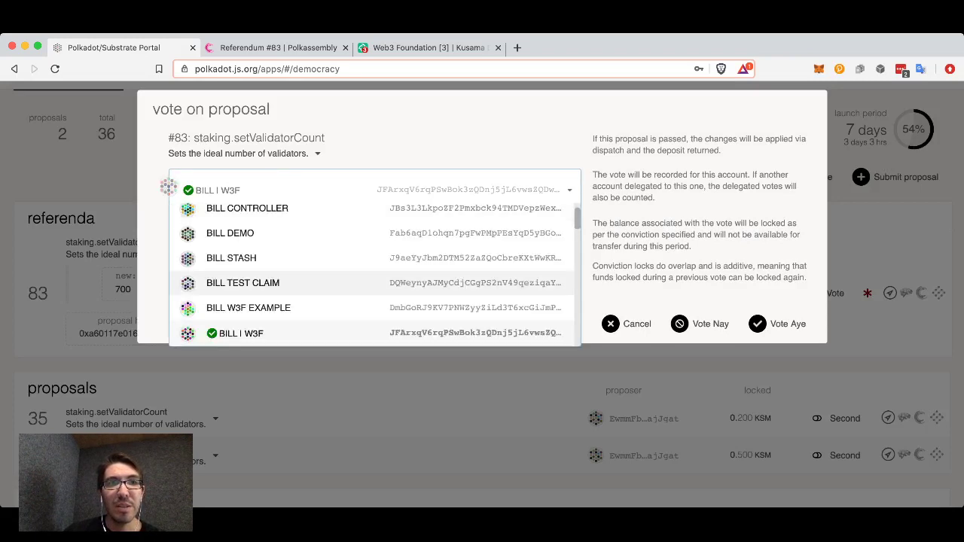
{"action": "key", "text": "Return"}
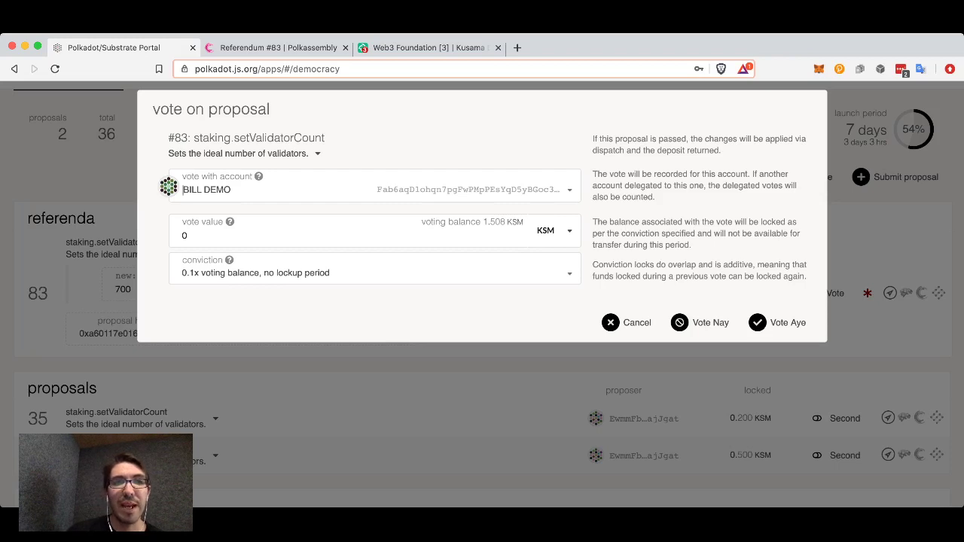
Step: Set the vote value for referendum 83 to 0.5 KSM
{"action": "left_click", "coordinate": [186, 235]}
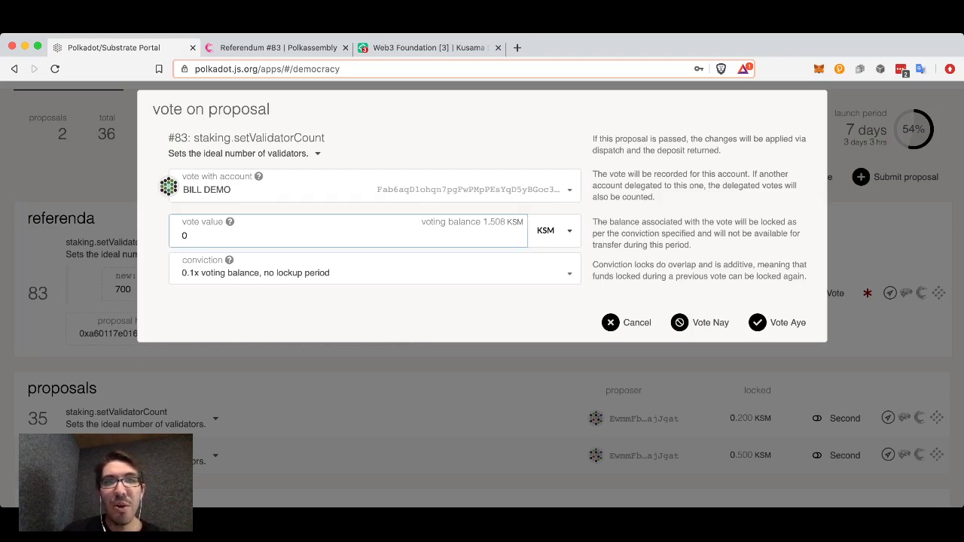
{"action": "key", "text": "BackSpace"}
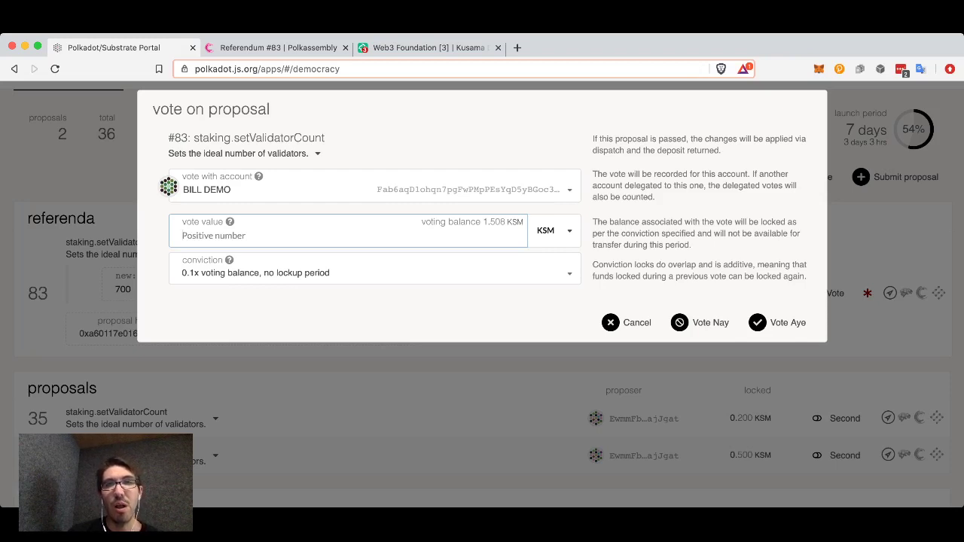
{"action": "type", "text": "0.5"}
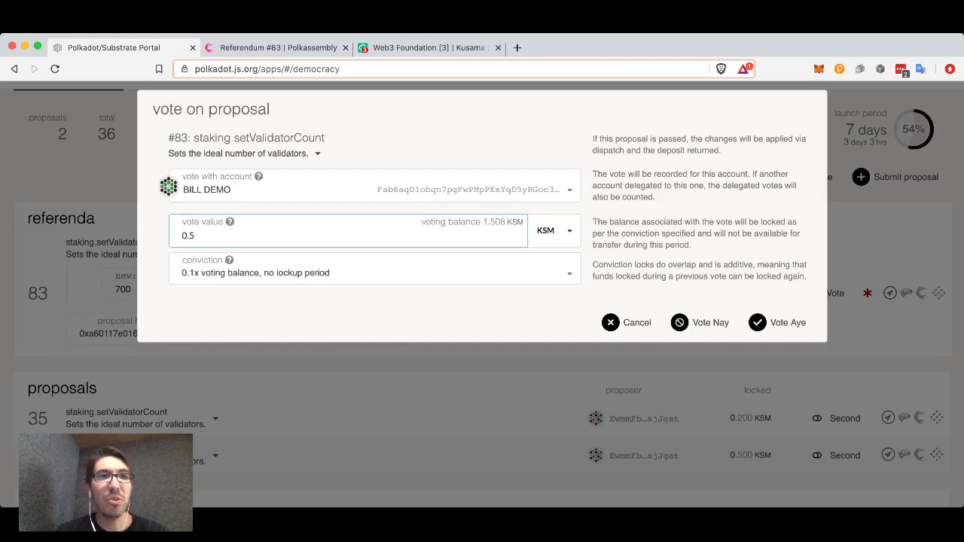
{"action": "key", "text": "super+a"}
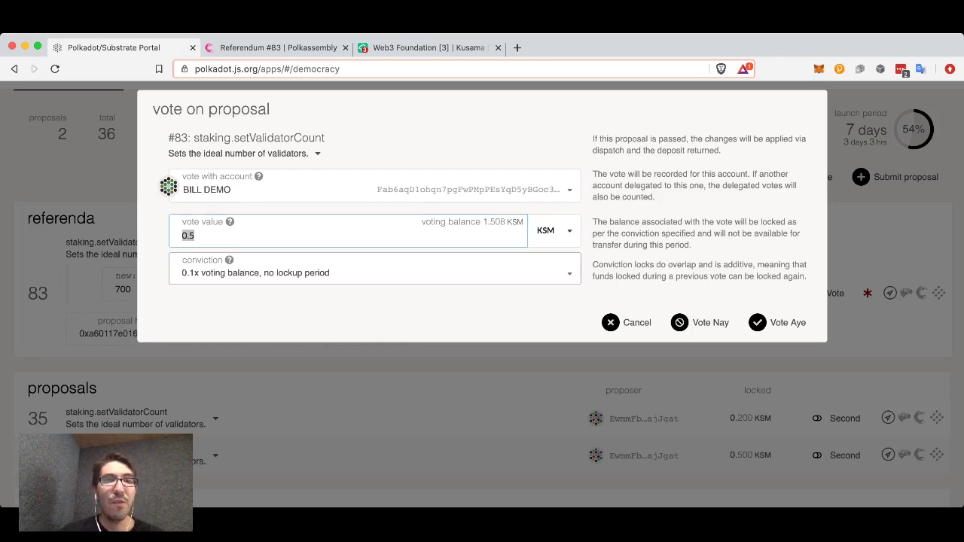
Step: Set the vote's conviction to 1x voting balance, locked for 1x enactment (8.00 days)
{"action": "key", "text": "Tab"}
{"action": "key", "text": "Down"}
{"action": "key", "text": "Return"}
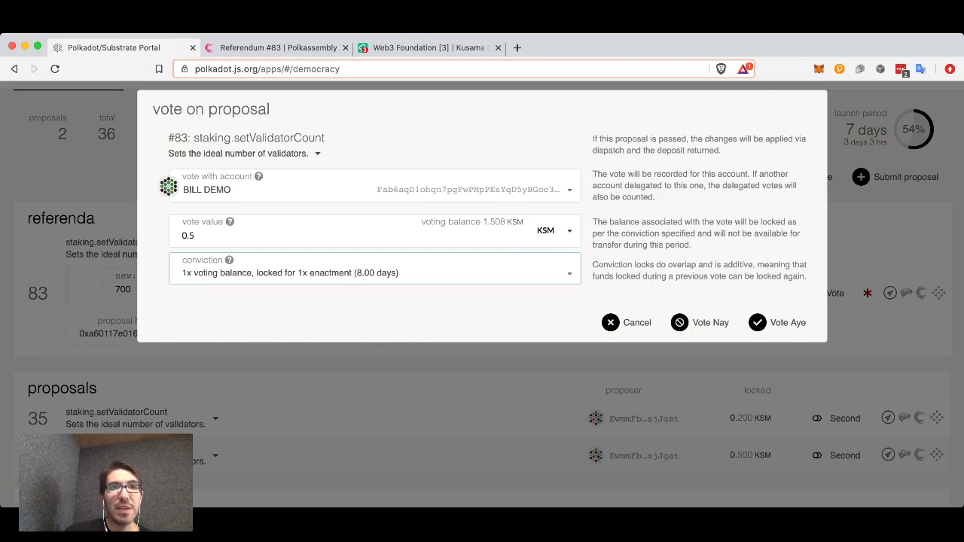
Step: Set the vote's conviction to 6x voting balance, locked for 32x enactment (256.00 days)
{"action": "key", "text": "Down"}
{"action": "key", "text": "Down"}
{"action": "key", "text": "Down"}
{"action": "key", "text": "Down"}
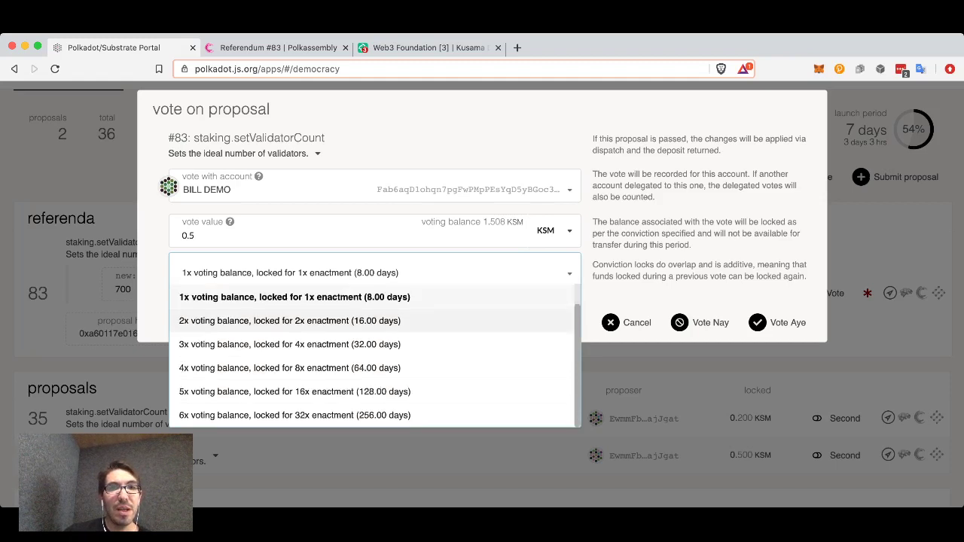
{"action": "key", "text": "Up"}
{"action": "key", "text": "Up"}
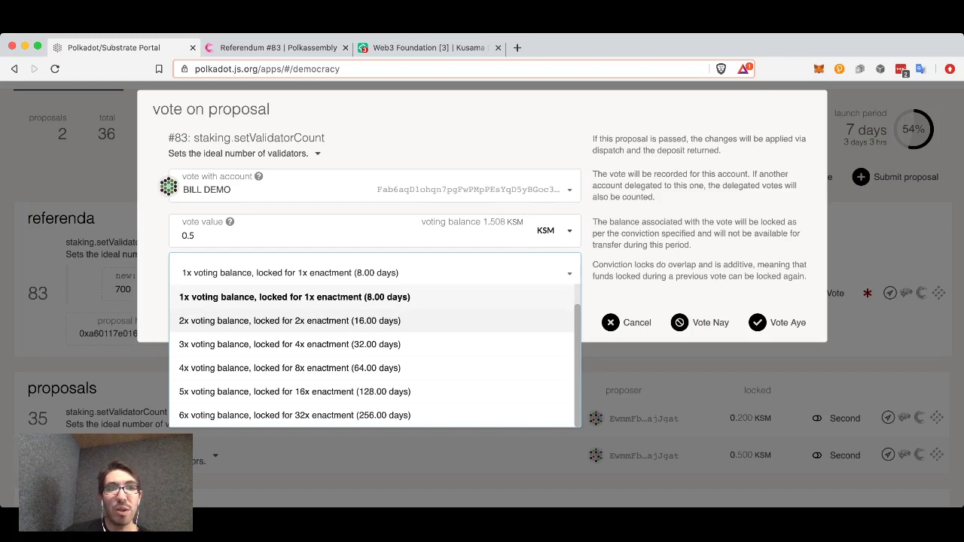
{"action": "key", "text": "Down"}
{"action": "key", "text": "Down"}
{"action": "key", "text": "Down"}
{"action": "key", "text": "Down"}
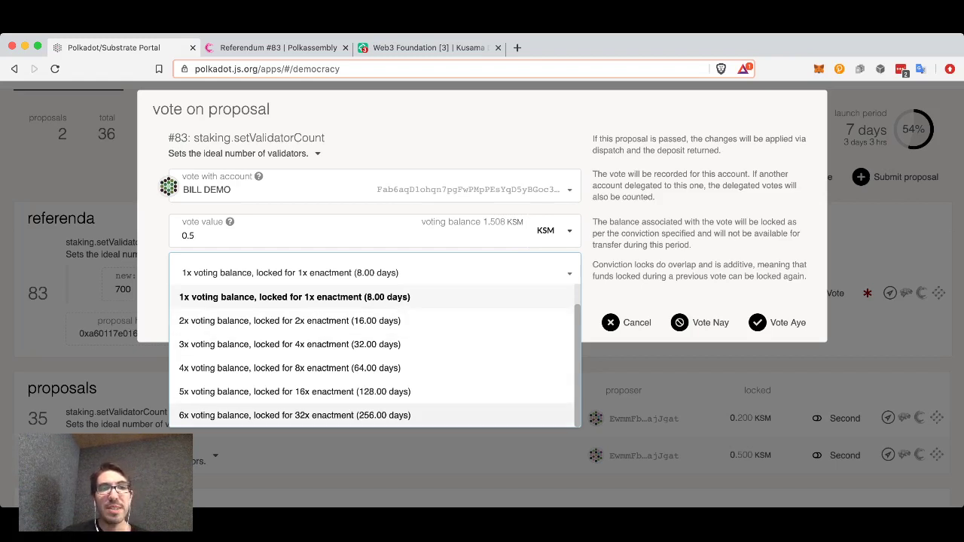
{"action": "key", "text": "Return"}
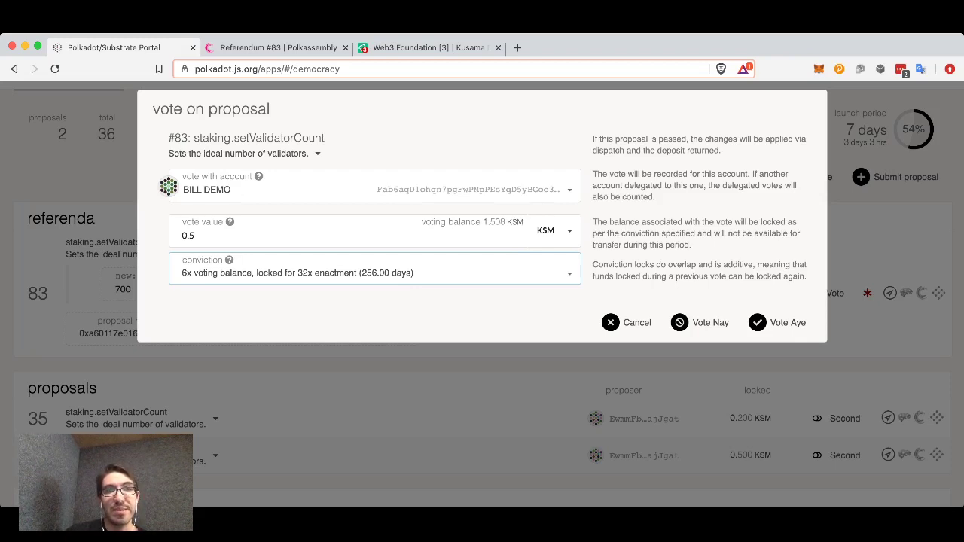
Step: Set the conviction to 1x voting balance, locked for 1x enactment (8.00 days), and sign and submit an Aye vote on referendum 83
{"action": "left_click", "coordinate": [301, 272]}
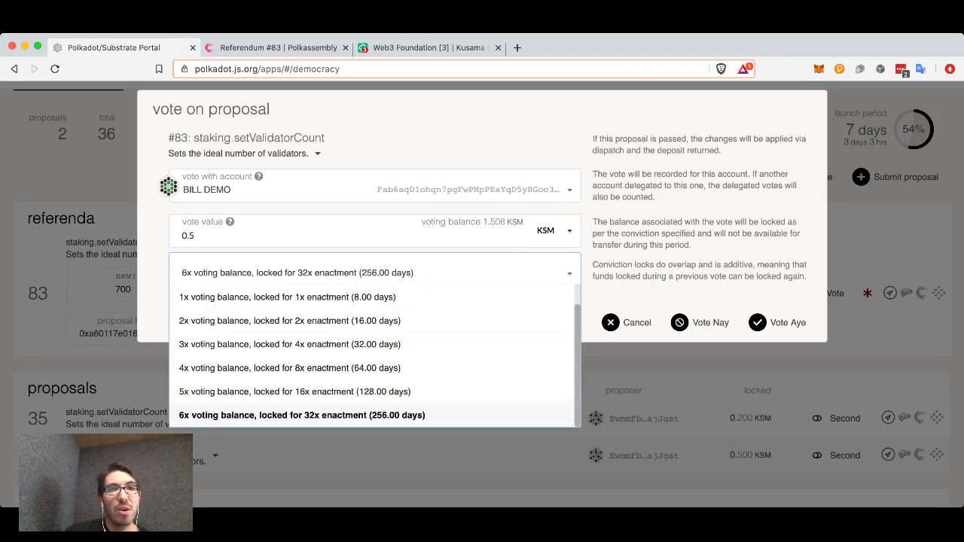
{"action": "scroll", "coordinate": [373, 354], "scroll_direction": "up", "scroll_amount": 1}
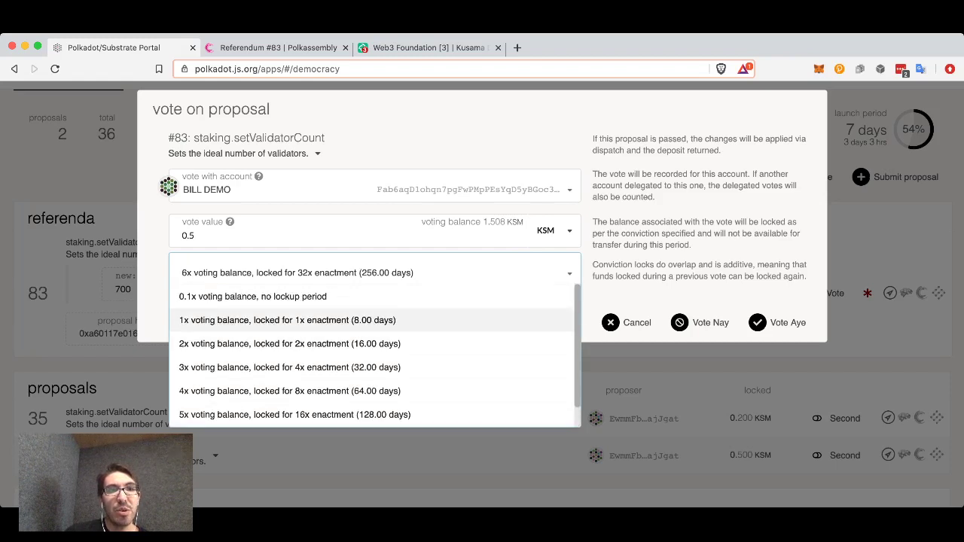
{"action": "left_click", "coordinate": [287, 320]}
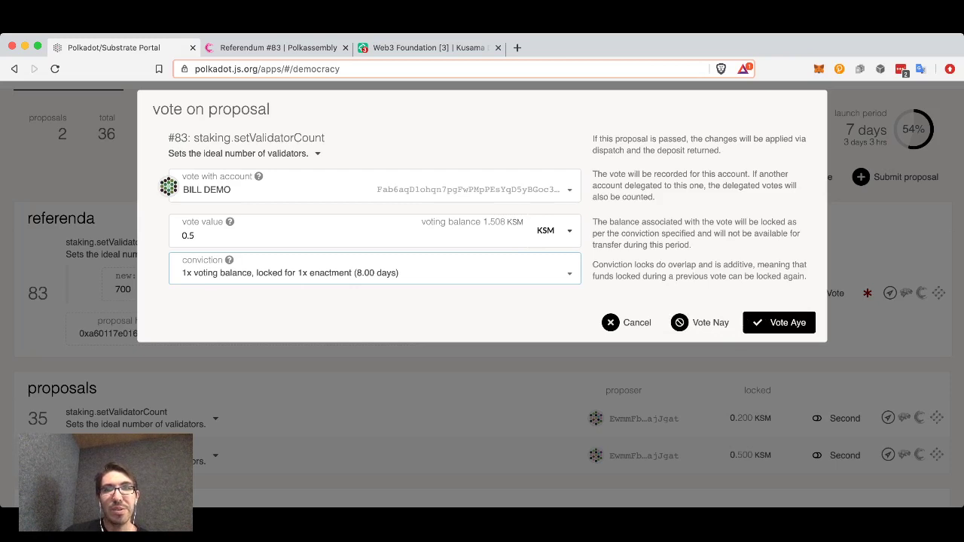
{"action": "left_click", "coordinate": [779, 323]}
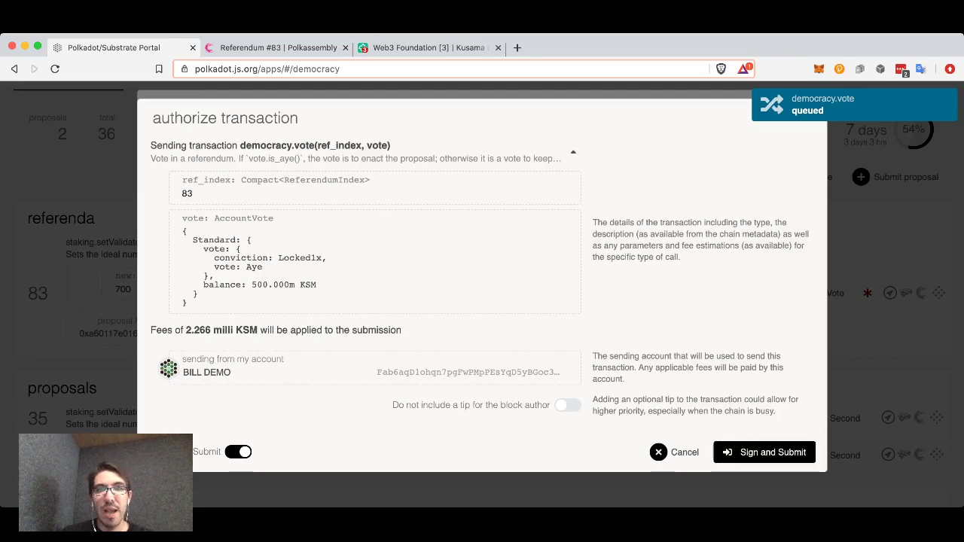
{"action": "left_click", "coordinate": [764, 452]}
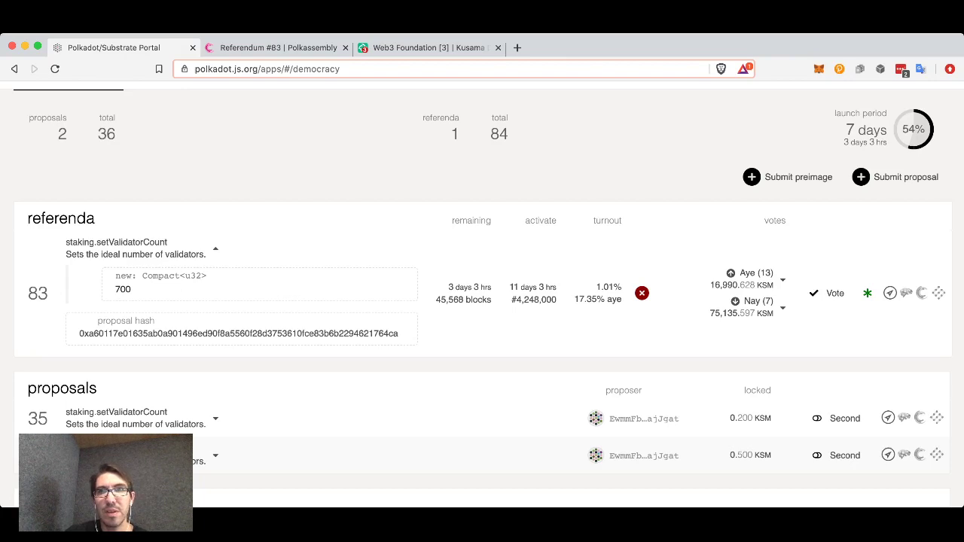
Step: Examine the list of Aye voters on referendum 83 for the demo account's vote and collapse the list
{"action": "left_click", "coordinate": [783, 279]}
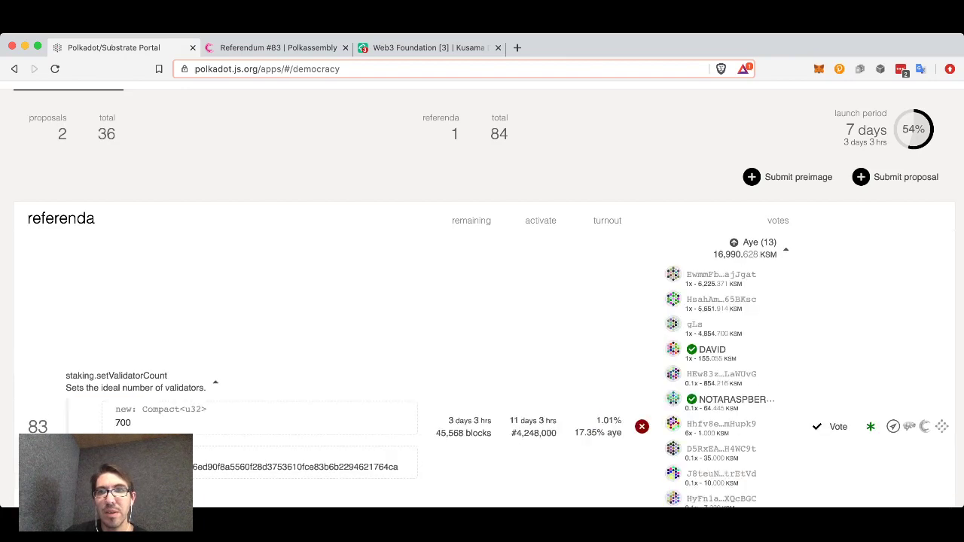
{"action": "scroll", "coordinate": [482, 294], "scroll_direction": "down", "scroll_amount": 5}
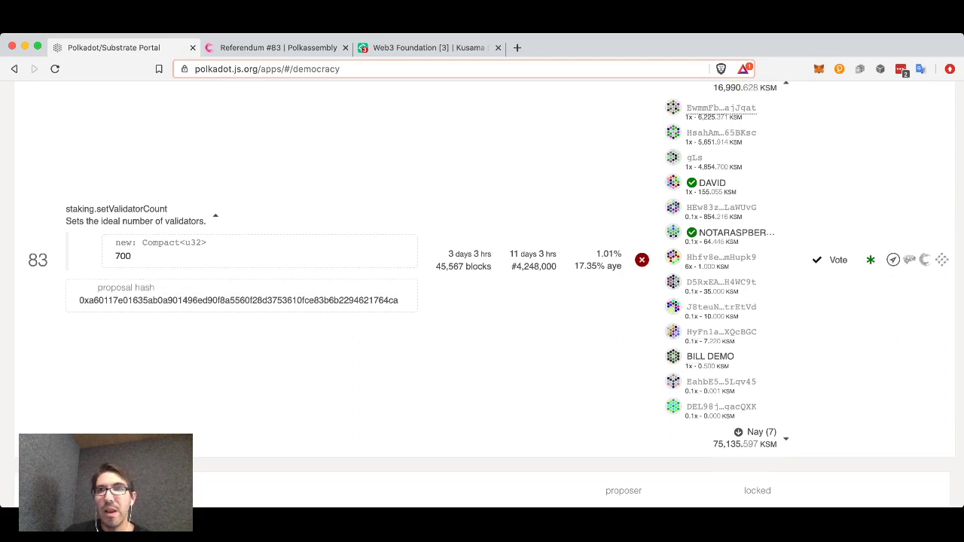
{"action": "scroll", "coordinate": [489, 297], "scroll_direction": "up", "scroll_amount": 1}
{"action": "left_click", "coordinate": [786, 124]}
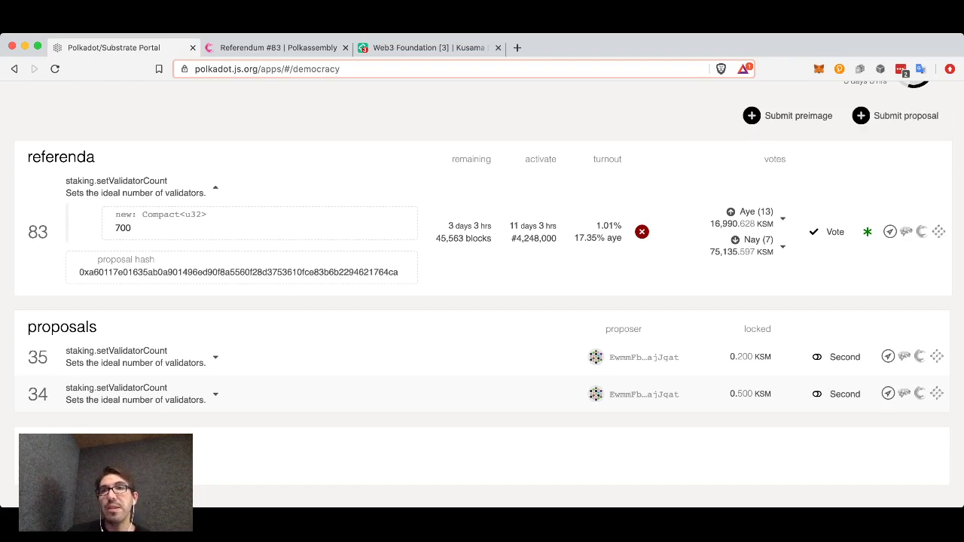
Step: Change the demo account's vote on referendum 83 to Nay with 0.5 KSM at 1x conviction, and sign and submit it
{"action": "left_click", "coordinate": [826, 231]}
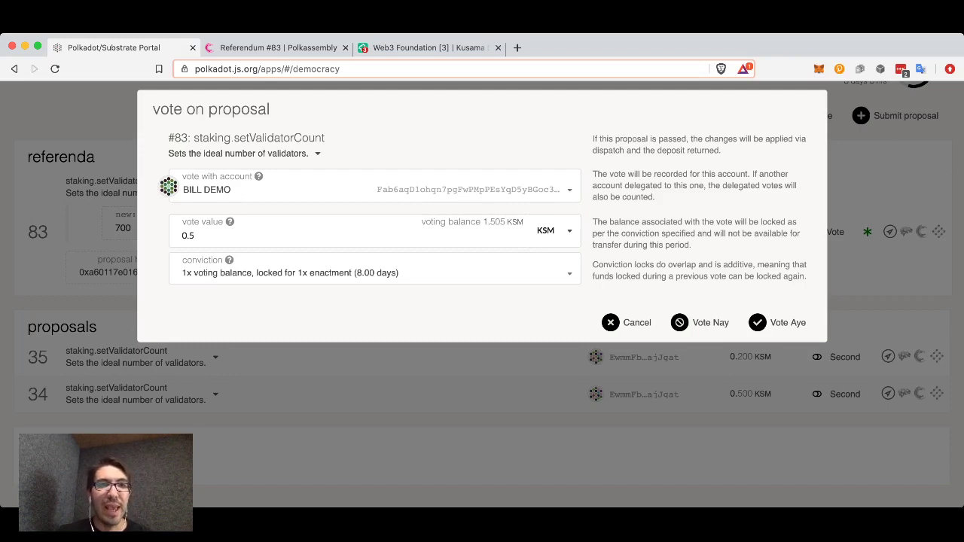
{"action": "left_click", "coordinate": [194, 236]}
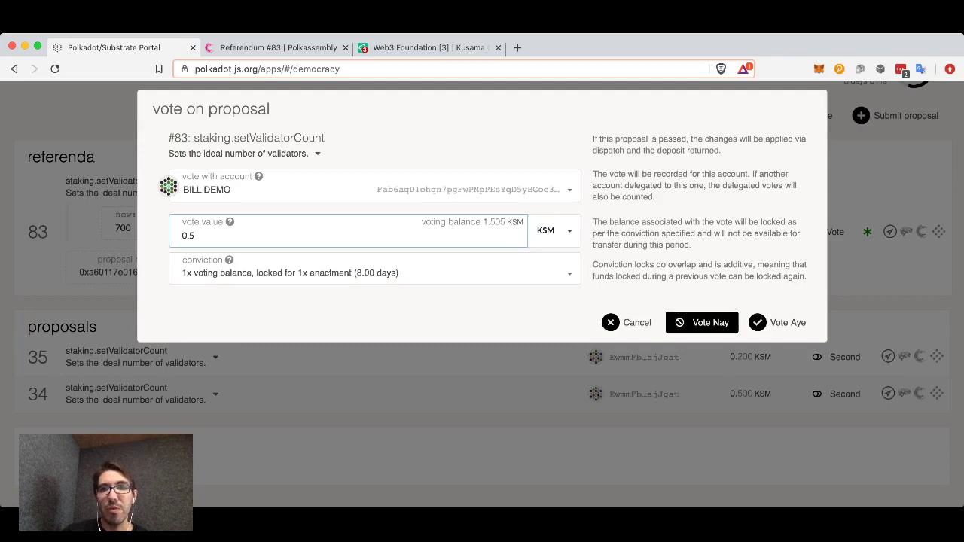
{"action": "left_click", "coordinate": [702, 323]}
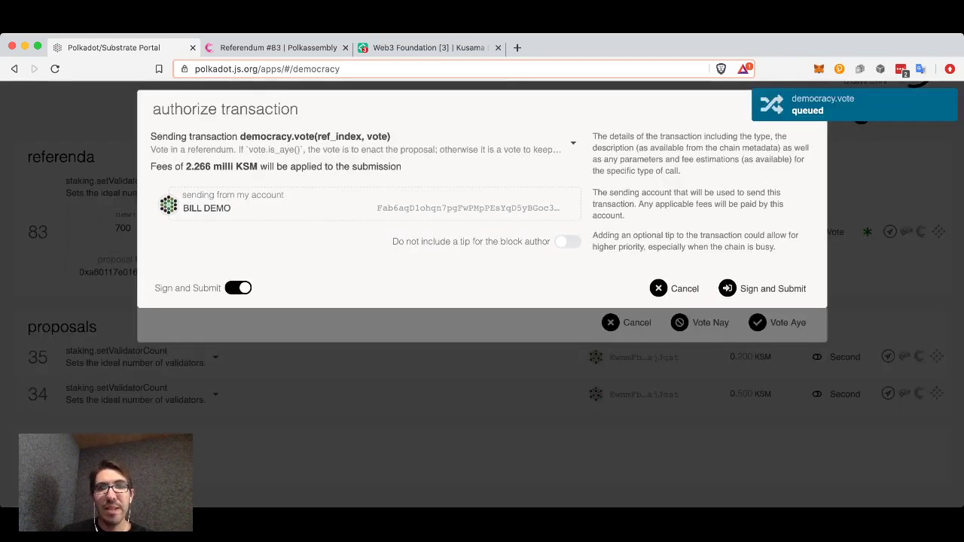
{"action": "left_click", "coordinate": [765, 288]}
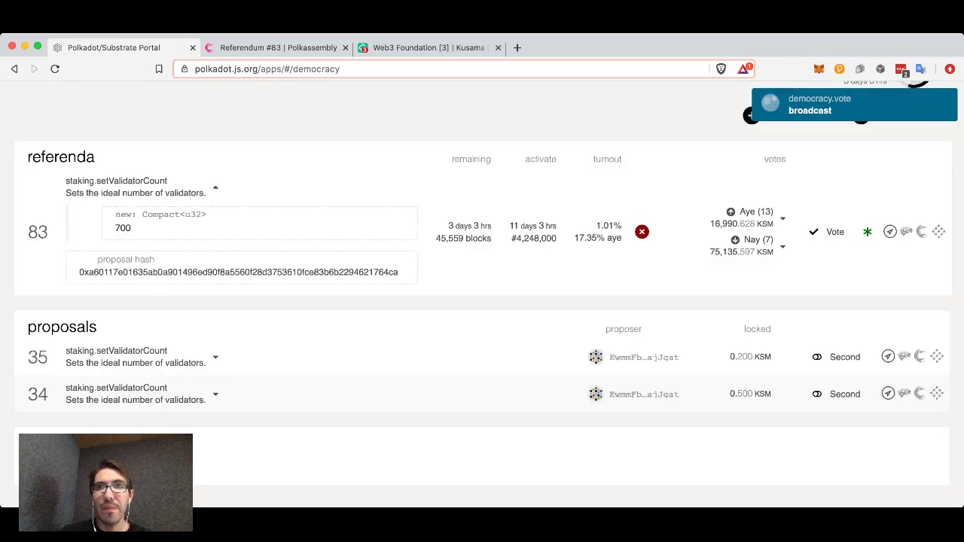